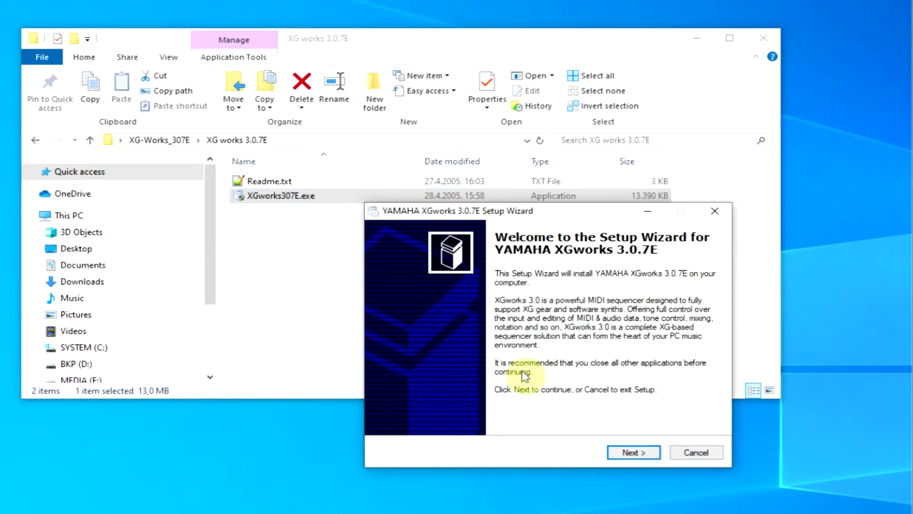
Accept the default destination and Start Menu folders for YAMAHA XGworks 3.0.7E in the setup wizard.
{"action": "left_click", "coordinate": [639, 454]}
{"action": "left_click", "coordinate": [640, 453]}
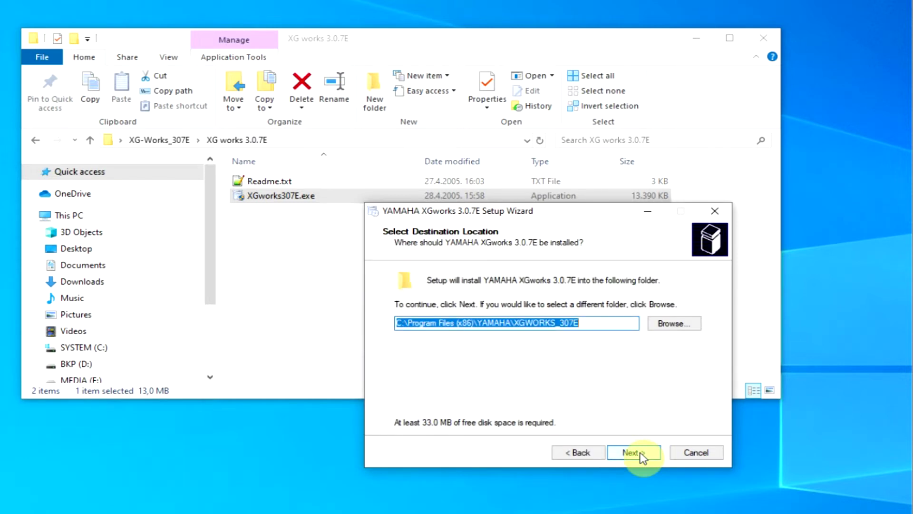
{"action": "left_click", "coordinate": [632, 453]}
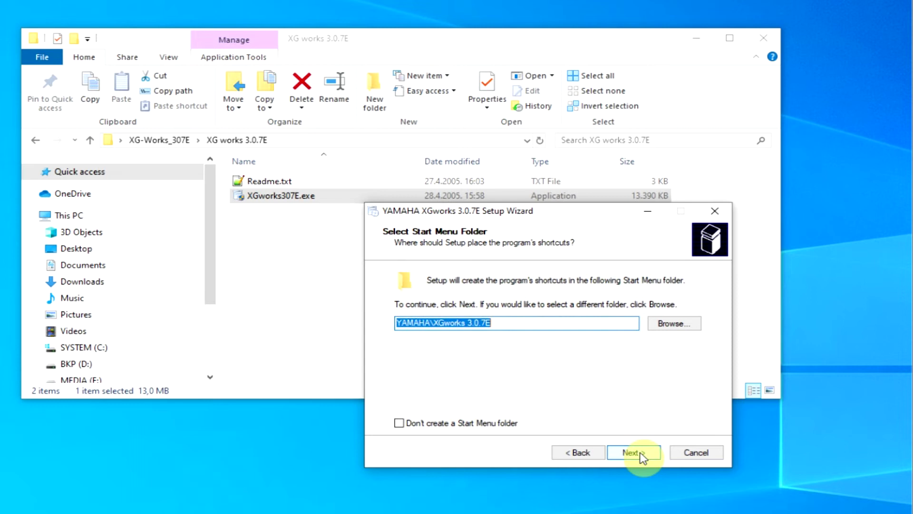
{"action": "left_click", "coordinate": [640, 453]}
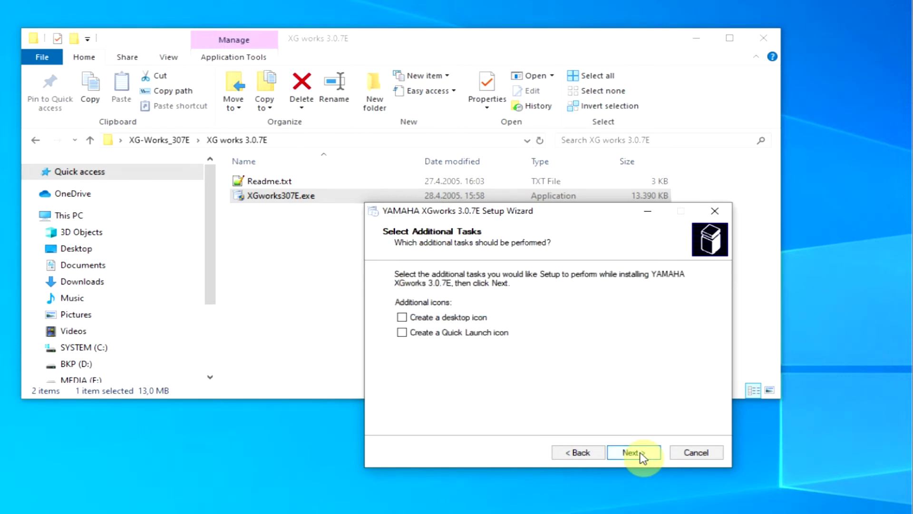
Choose to create a desktop icon, install XGworks 3.0.7E, and finish the setup with the program launching.
{"action": "left_click", "coordinate": [402, 317]}
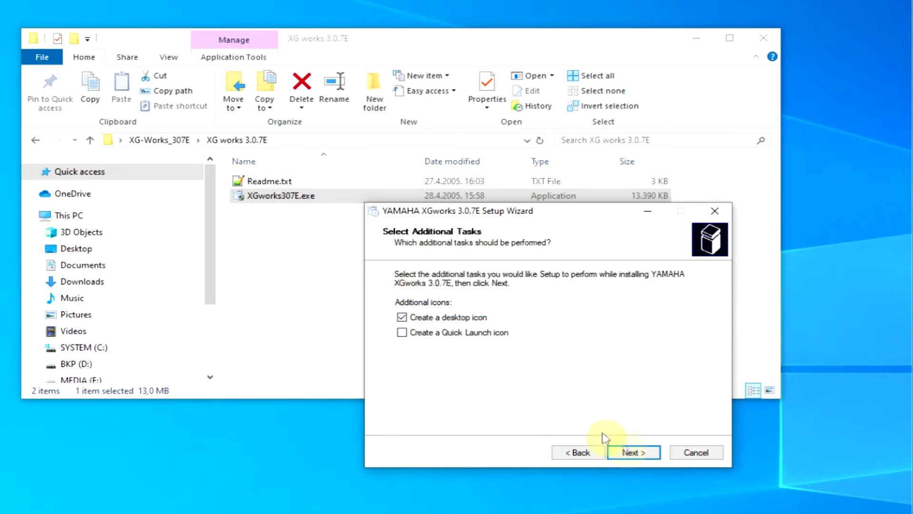
{"action": "left_click", "coordinate": [633, 453]}
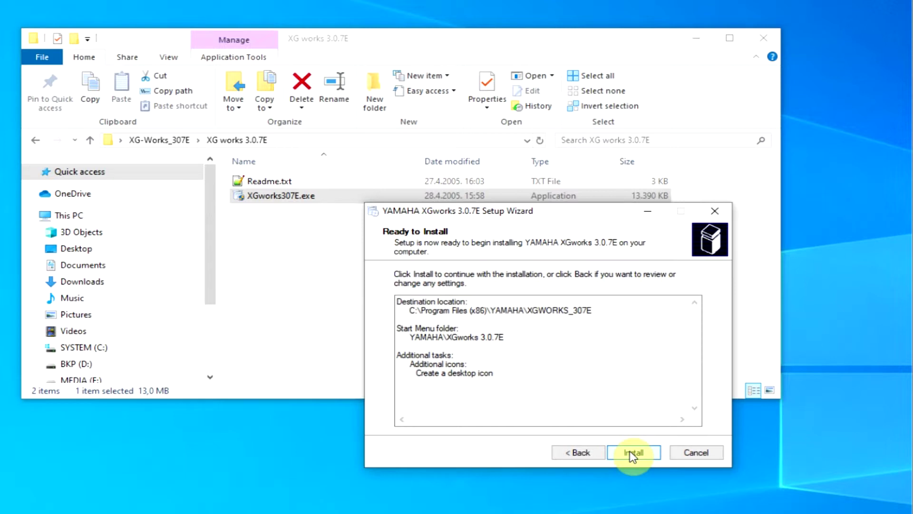
{"action": "left_click", "coordinate": [633, 452]}
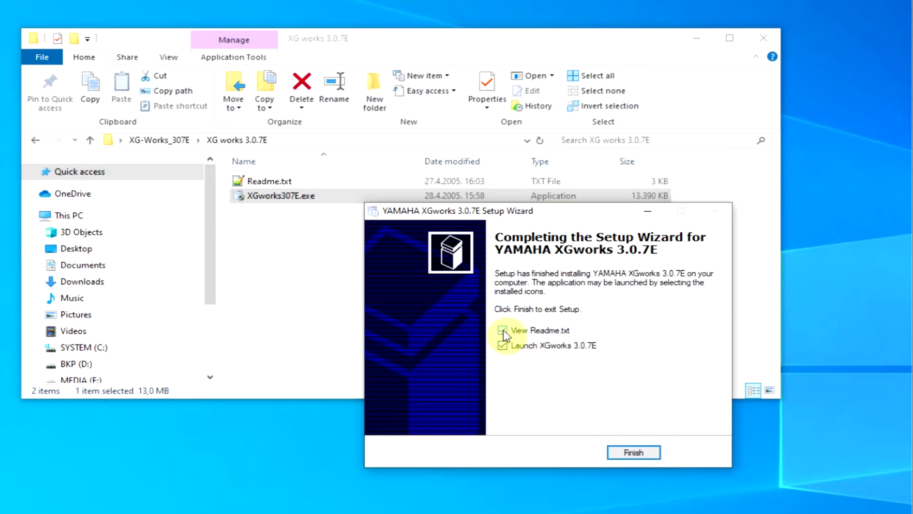
{"action": "left_click", "coordinate": [633, 453]}
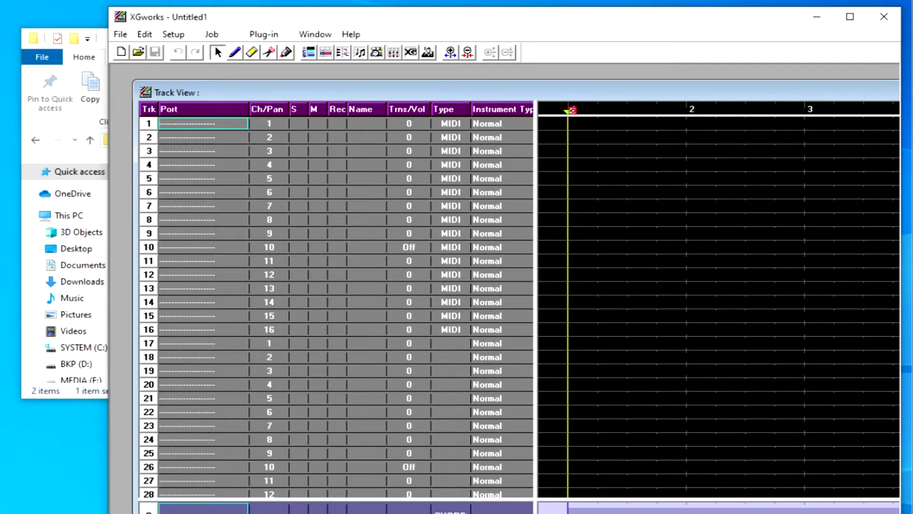
Shrink the XGworks window slightly and open the XG Editor's Model Setup dialog.
{"action": "left_click_drag", "start_coordinate": [900, 513], "coordinate": [878, 501]}
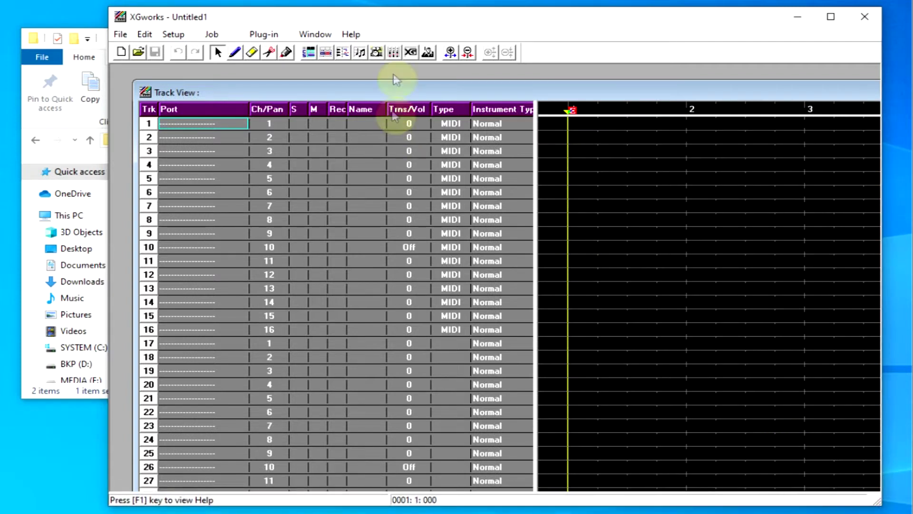
{"action": "left_click", "coordinate": [411, 53]}
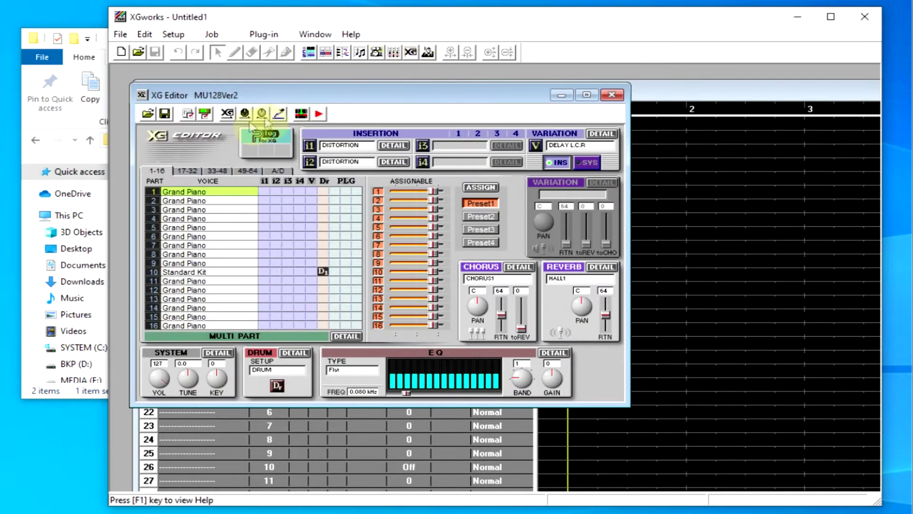
{"action": "left_click", "coordinate": [204, 113]}
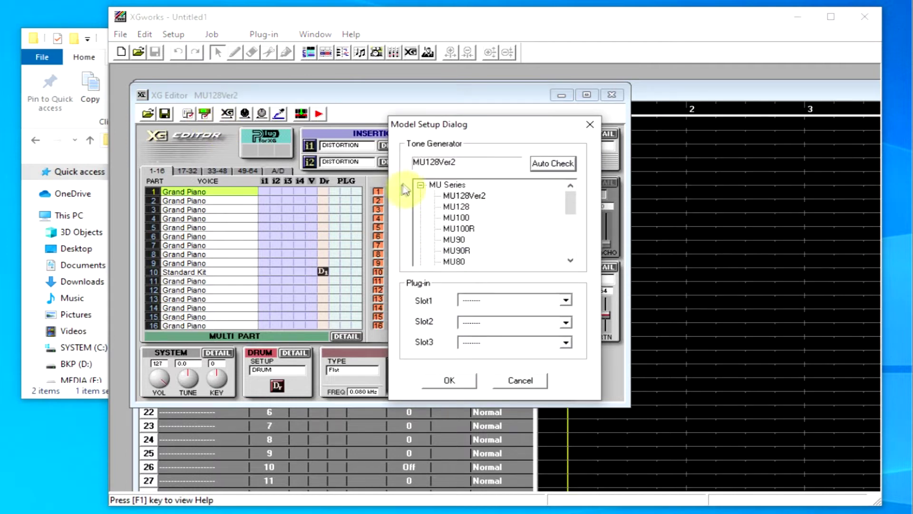
Collapse the MU Series group, look through the Portatone tone generator models, and close the model setup.
{"action": "left_click", "coordinate": [420, 185]}
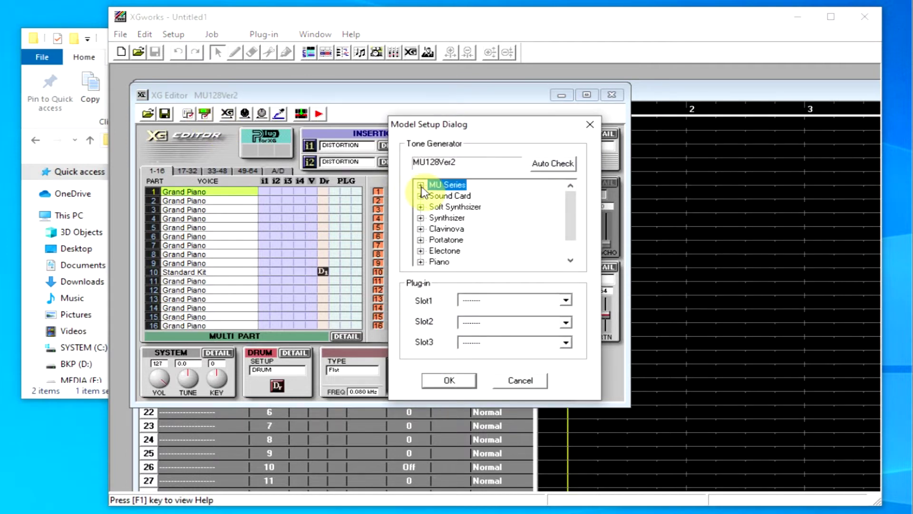
{"action": "left_click", "coordinate": [420, 240]}
{"action": "scroll", "coordinate": [526, 221], "scroll_direction": "down", "scroll_amount": 1}
{"action": "scroll", "coordinate": [525, 221], "scroll_direction": "up", "scroll_amount": 2}
{"action": "scroll", "coordinate": [527, 222], "scroll_direction": "down", "scroll_amount": 3}
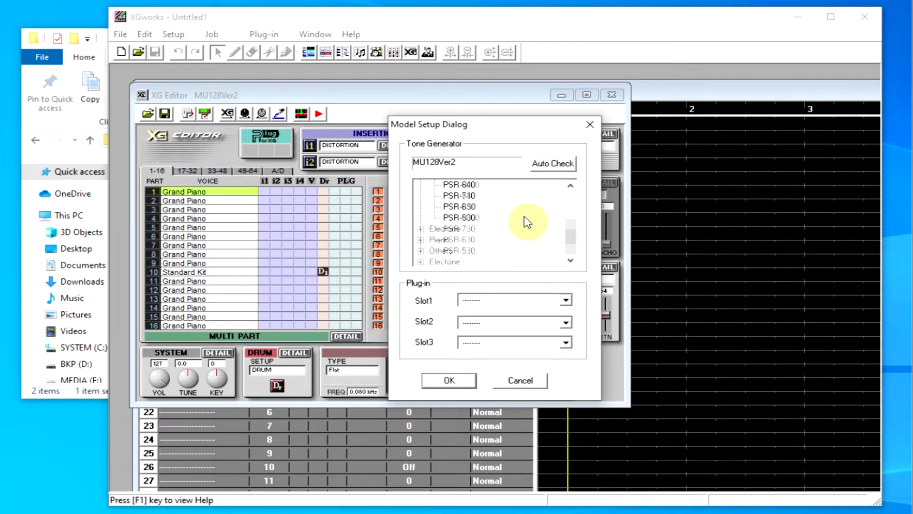
{"action": "left_click", "coordinate": [449, 380]}
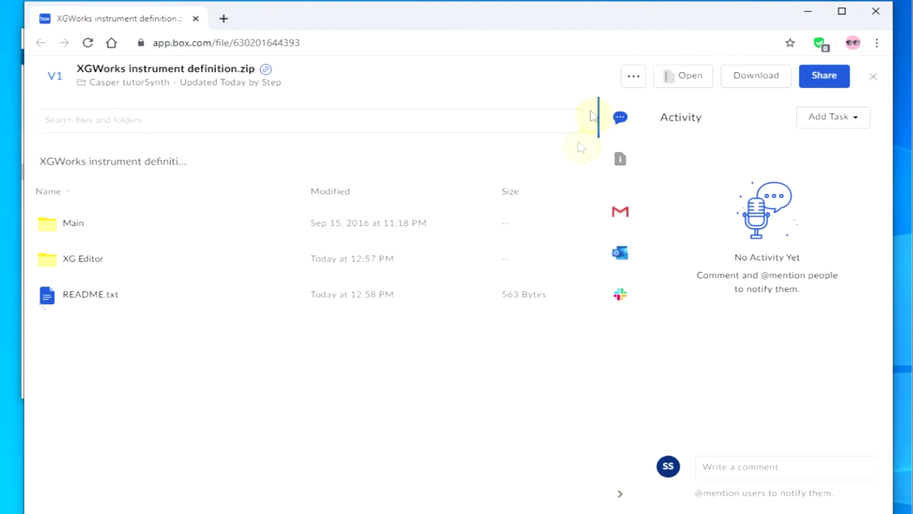
Switch to the browser, download XGWorks instrument definition.zip, and extract it in the Downloads folder with 7-Zip.
{"action": "left_click", "coordinate": [763, 77]}
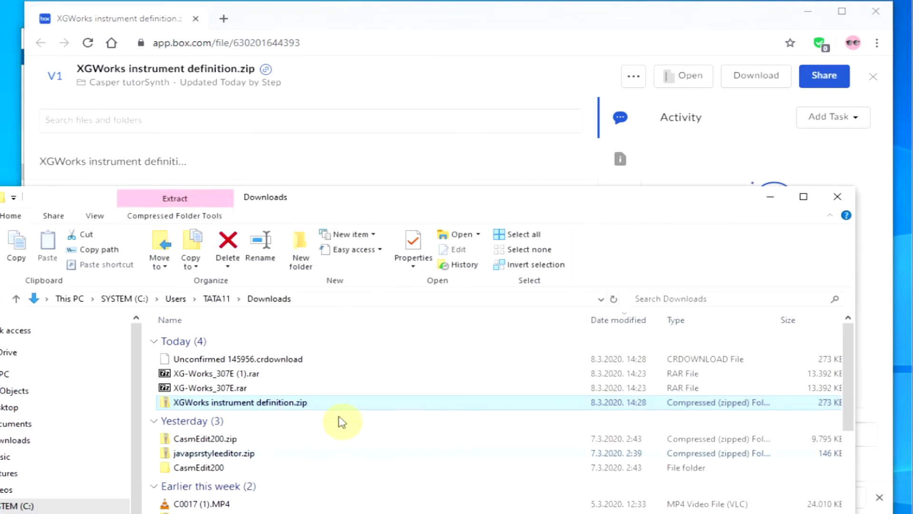
{"action": "right_click", "coordinate": [248, 402]}
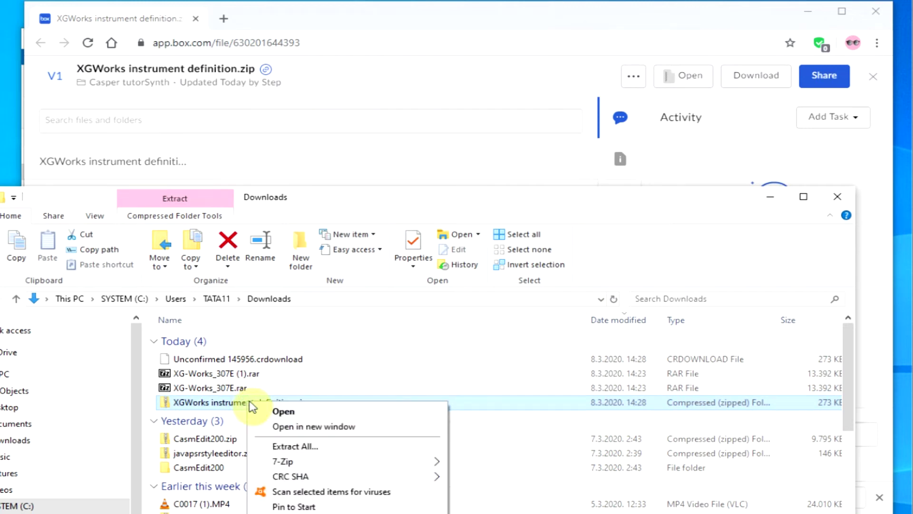
{"action": "mouse_move", "coordinate": [325, 462]}
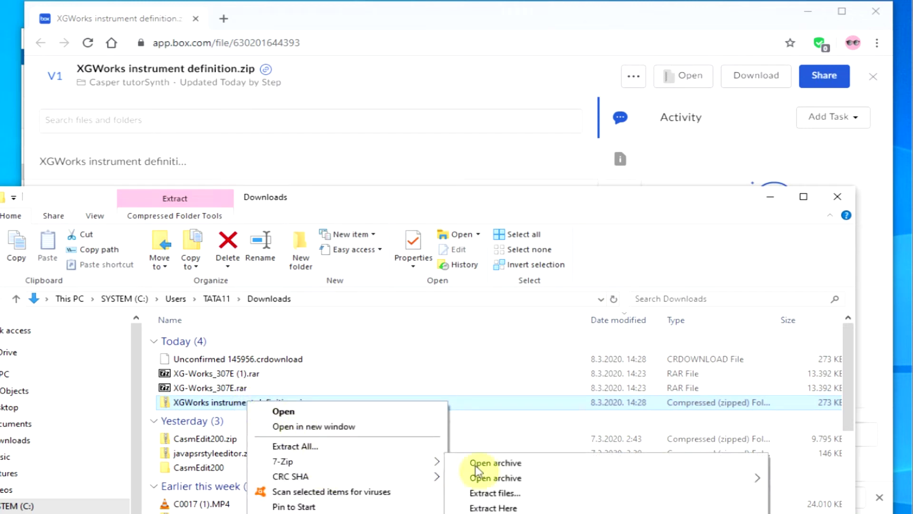
{"action": "left_click", "coordinate": [545, 509]}
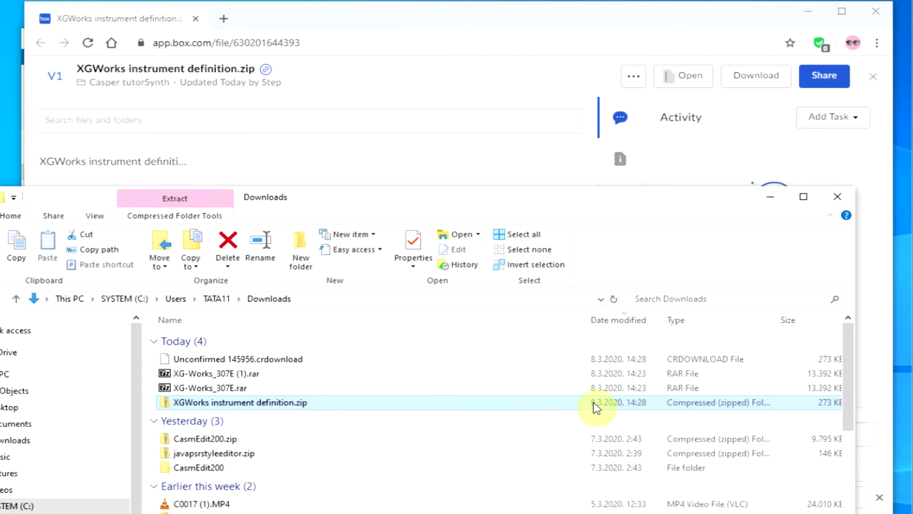
Copy all files from the XG Editor folder inside the extracted XGWorks instrument definition folder.
{"action": "double_click", "coordinate": [237, 405]}
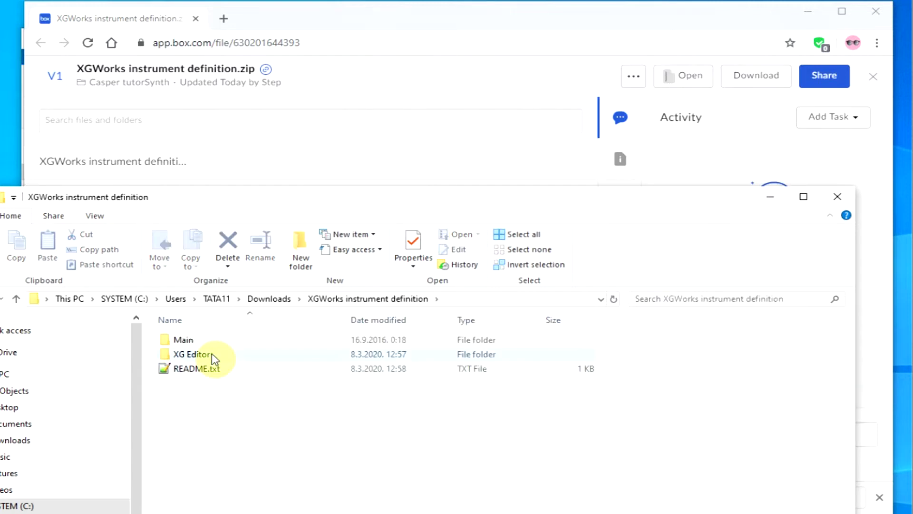
{"action": "double_click", "coordinate": [195, 355]}
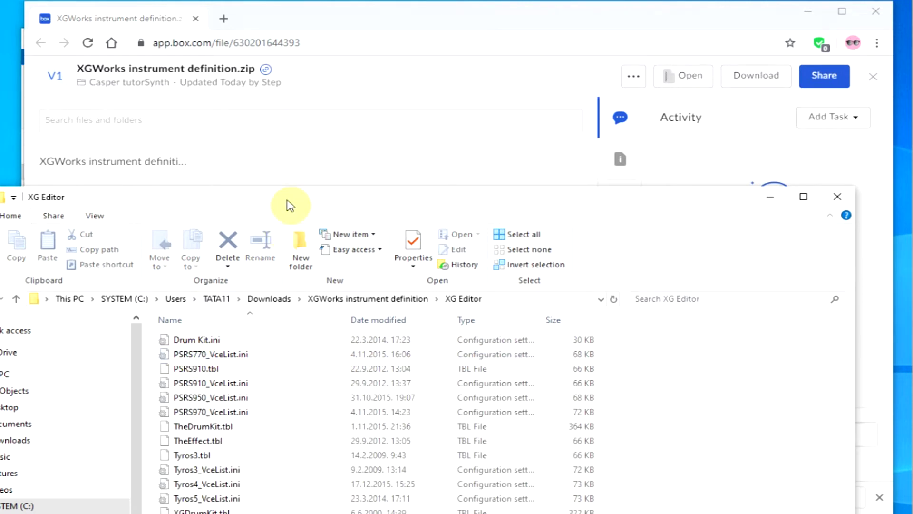
{"action": "left_click_drag", "start_coordinate": [290, 206], "coordinate": [292, 152]}
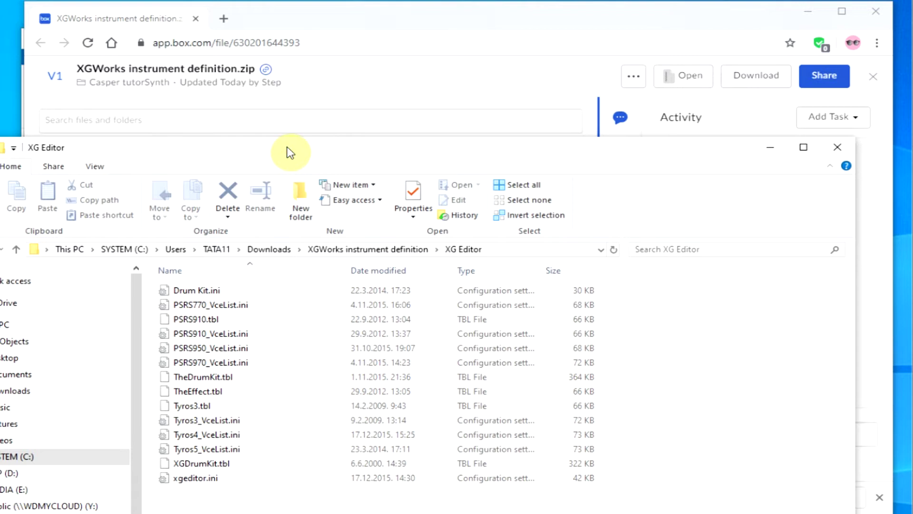
{"action": "left_click", "coordinate": [201, 290]}
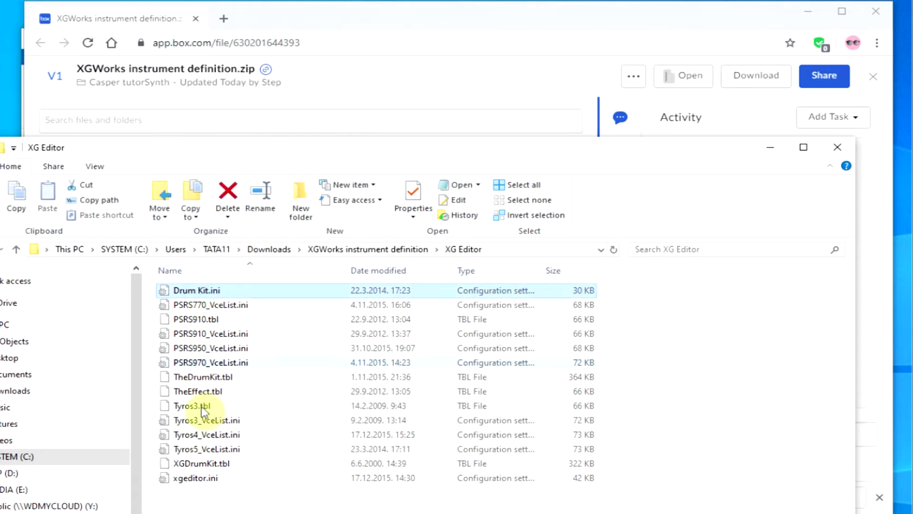
{"action": "left_click", "coordinate": [201, 478], "text": "shift"}
{"action": "right_click", "coordinate": [233, 352]}
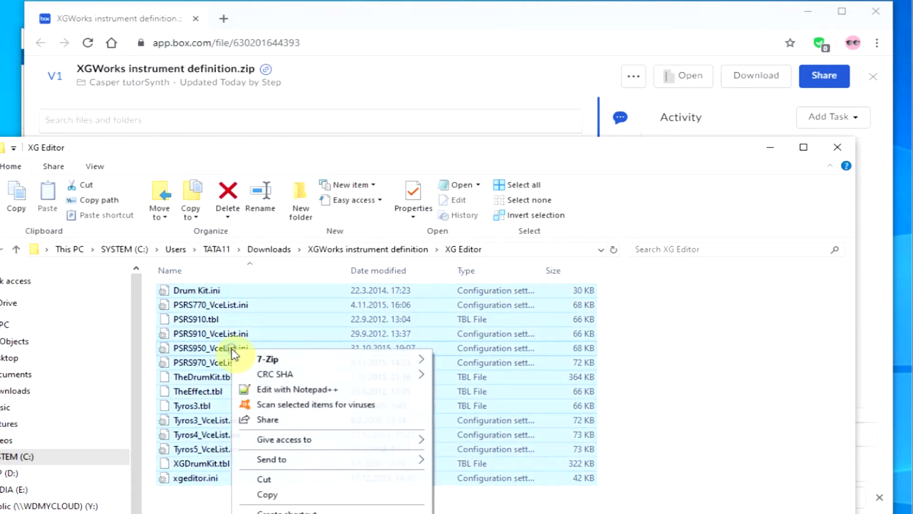
{"action": "left_click", "coordinate": [277, 496]}
Go to the installed program's folder C:\Program Files (x86)\Yamaha\XGWORKS_307E\XGworks\XGEditor.
{"action": "left_click_drag", "start_coordinate": [213, 150], "coordinate": [277, 152]}
{"action": "left_click", "coordinate": [37, 458]}
{"action": "left_click", "coordinate": [25, 454]}
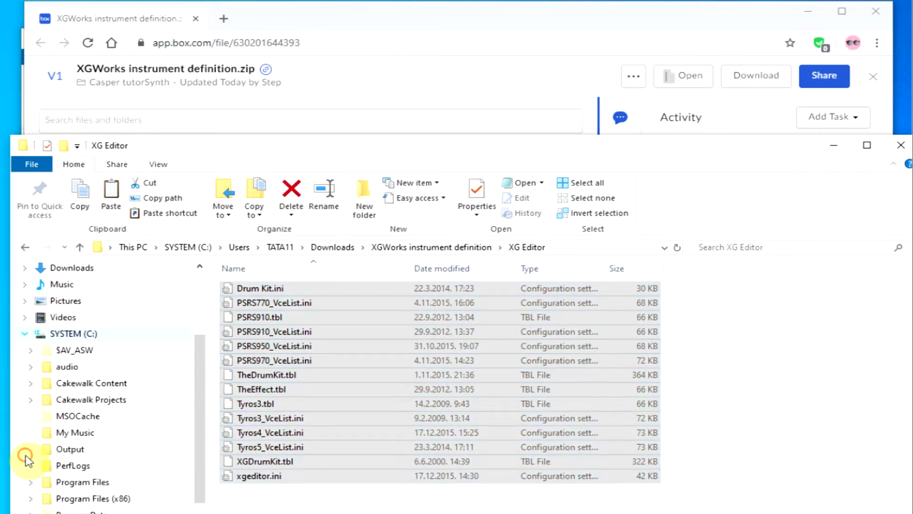
{"action": "left_click", "coordinate": [51, 500]}
{"action": "scroll", "coordinate": [506, 371], "scroll_direction": "down", "scroll_amount": 20}
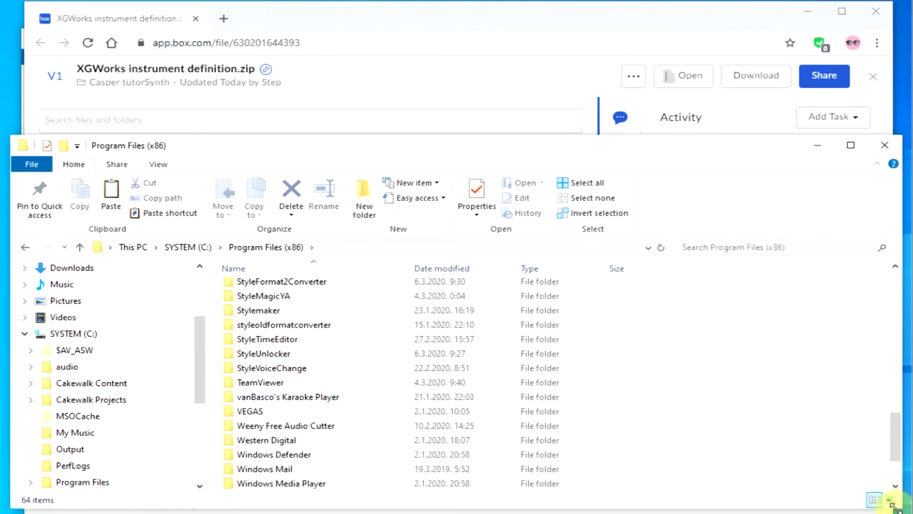
{"action": "scroll", "coordinate": [588, 386], "scroll_direction": "down", "scroll_amount": 2}
{"action": "double_click", "coordinate": [264, 484]}
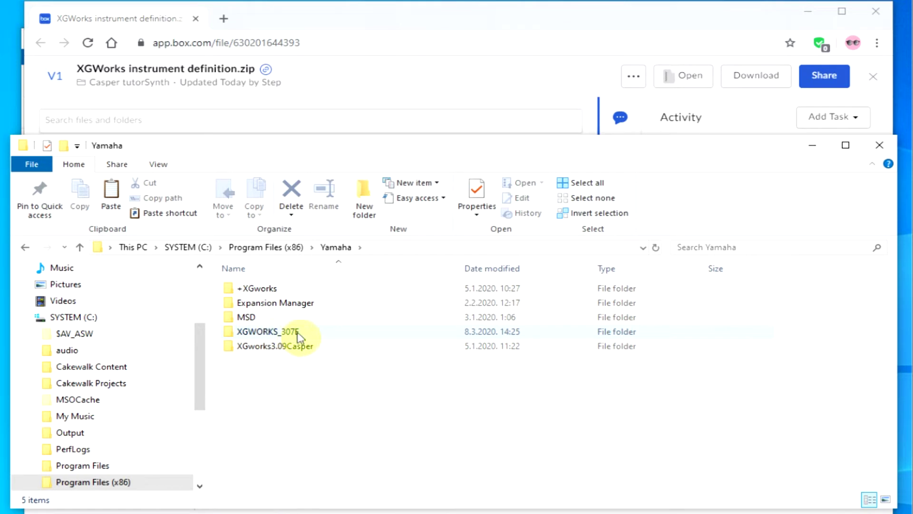
{"action": "double_click", "coordinate": [283, 336]}
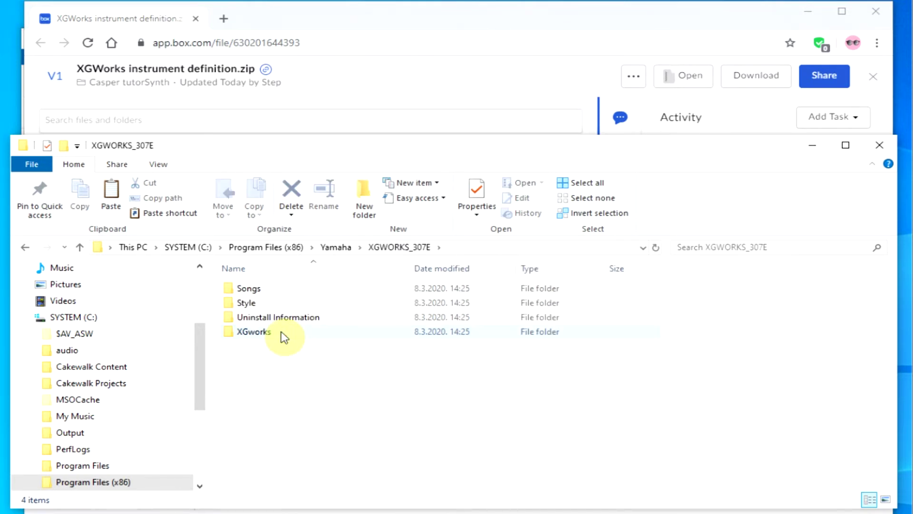
{"action": "double_click", "coordinate": [259, 333]}
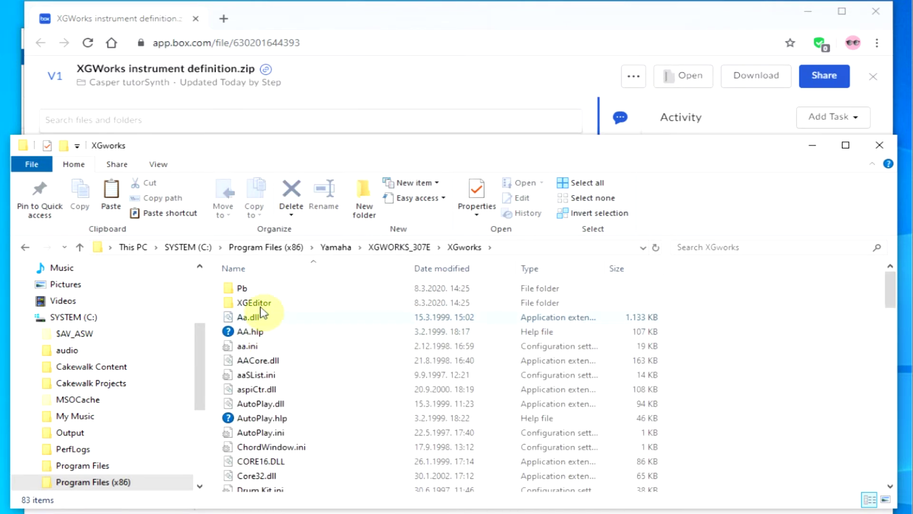
{"action": "double_click", "coordinate": [261, 306]}
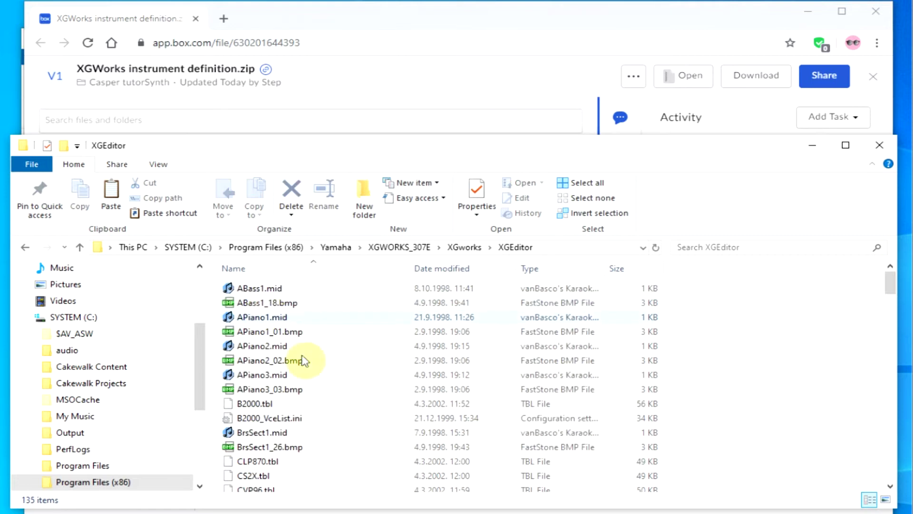
Paste the copied files into the XGEditor folder, replacing files with the same names and granting administrator permission for all items.
{"action": "right_click", "coordinate": [722, 314]}
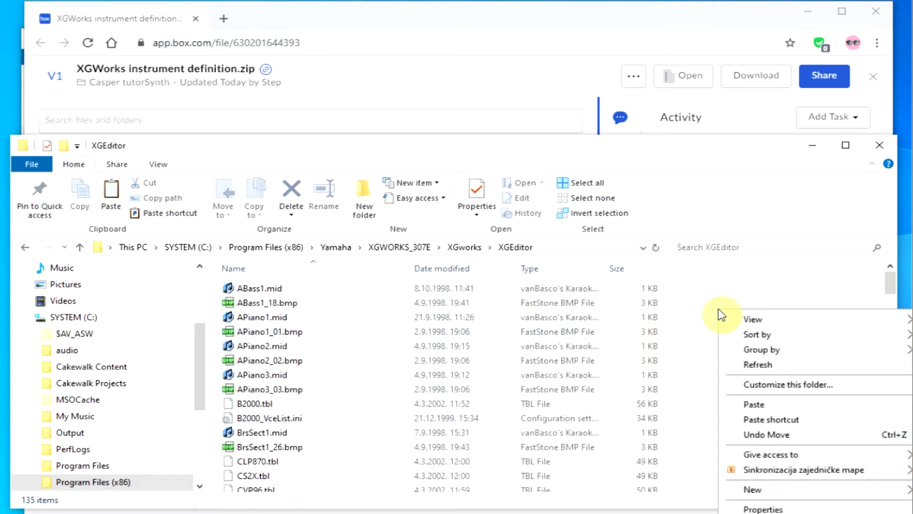
{"action": "left_click", "coordinate": [749, 405]}
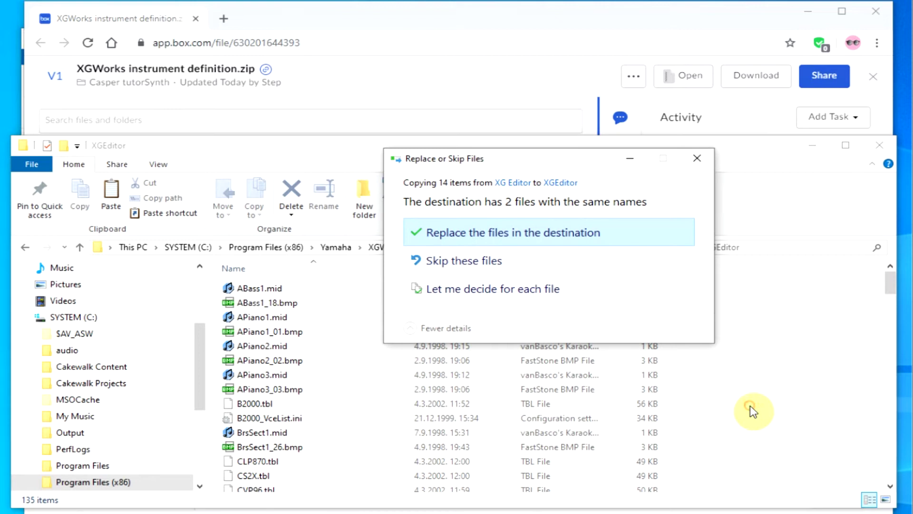
{"action": "left_click", "coordinate": [515, 236]}
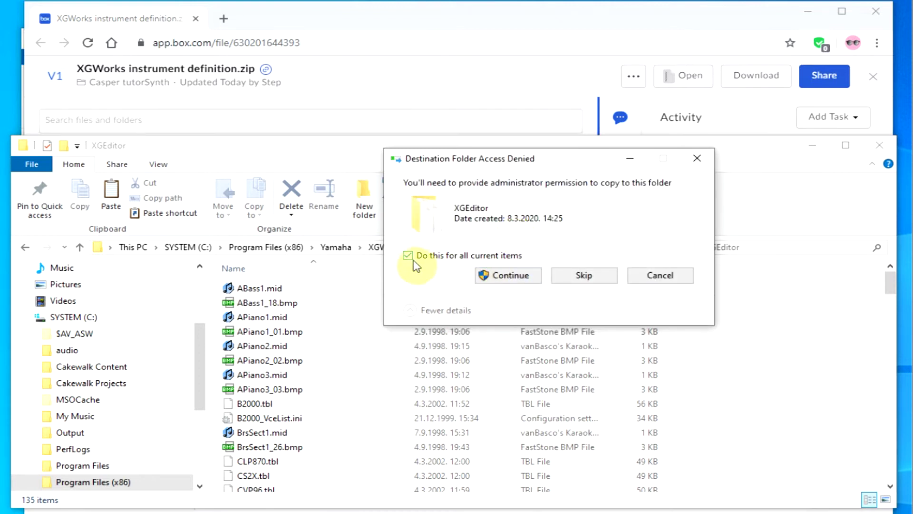
{"action": "left_click", "coordinate": [519, 279]}
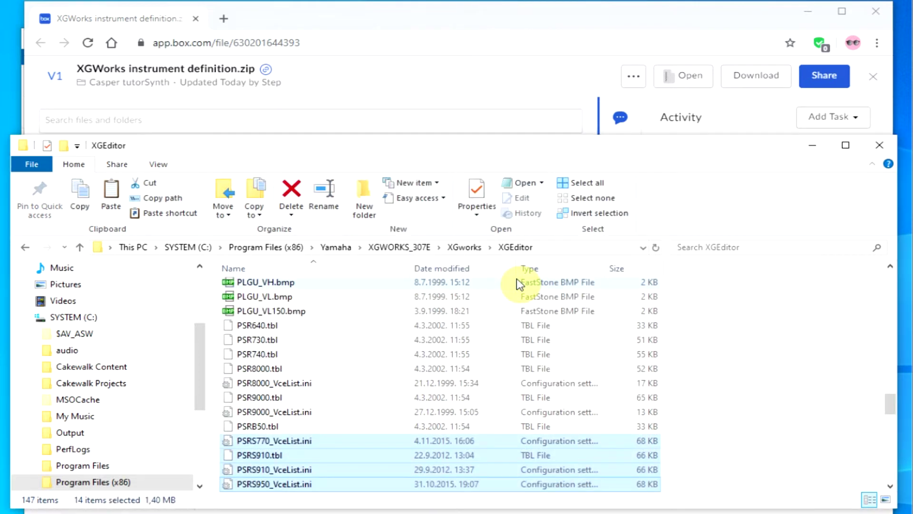
Copy all files from the Main folder inside the extracted XGWorks instrument definition folder in Downloads.
{"action": "left_click_drag", "start_coordinate": [198, 348], "coordinate": [201, 313]}
{"action": "left_click", "coordinate": [77, 340]}
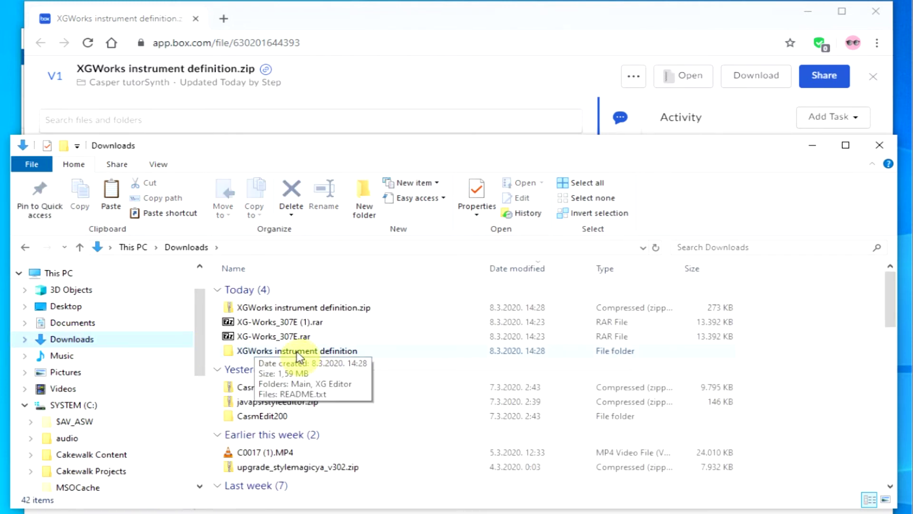
{"action": "double_click", "coordinate": [299, 352]}
{"action": "double_click", "coordinate": [260, 290]}
{"action": "left_click", "coordinate": [259, 290]}
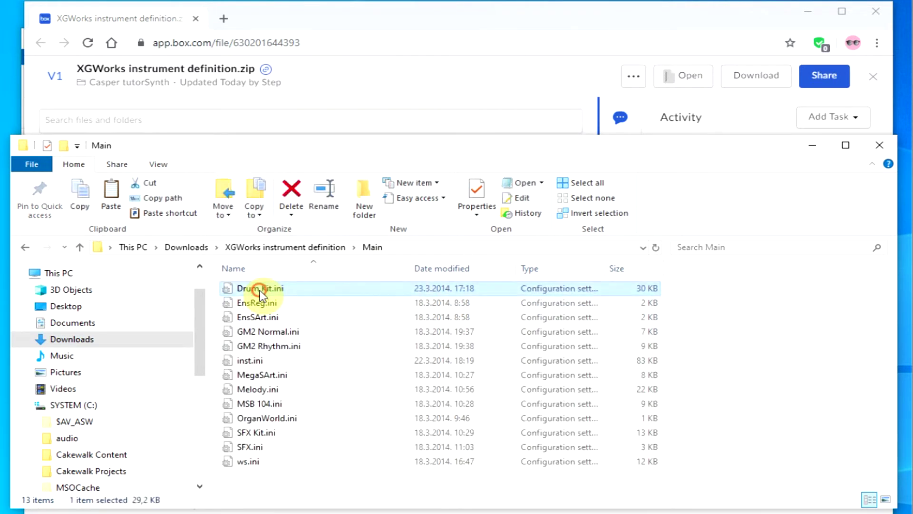
{"action": "key", "text": "ctrl+a"}
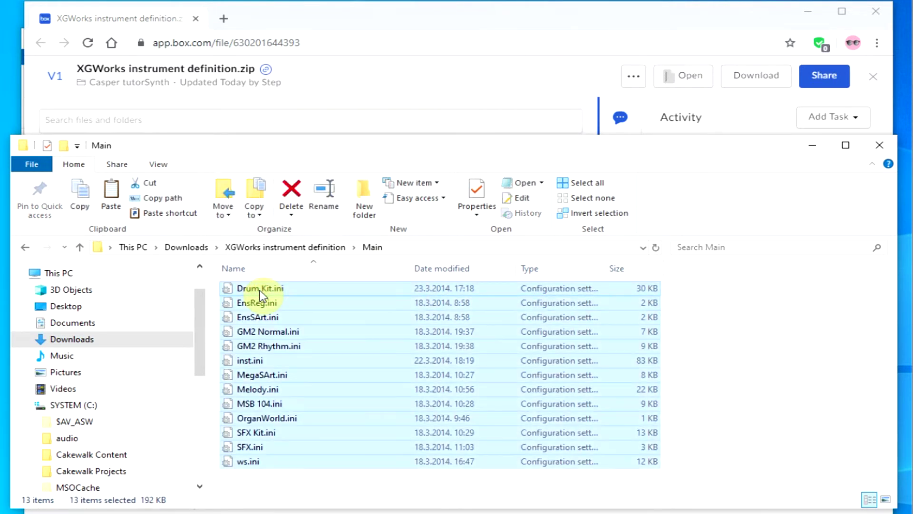
{"action": "right_click", "coordinate": [350, 289]}
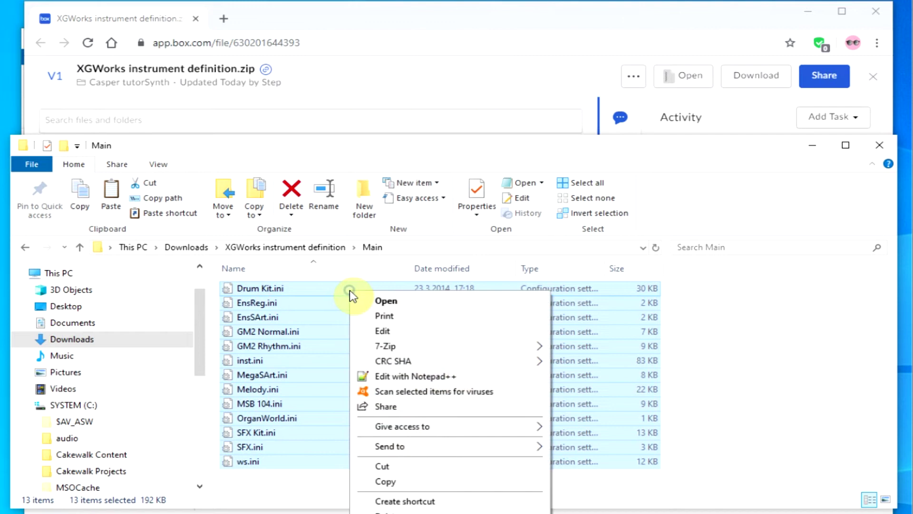
{"action": "left_click", "coordinate": [386, 481]}
Go to the folder C:\Program Files (x86)\Yamaha\XGWORKS_307E\XGworks.
{"action": "left_click_drag", "start_coordinate": [202, 304], "coordinate": [199, 389]}
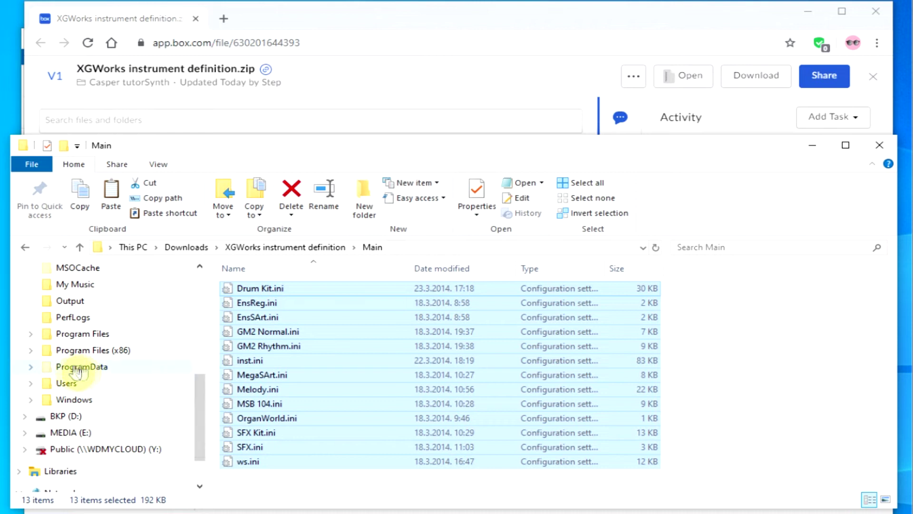
{"action": "left_click", "coordinate": [31, 350]}
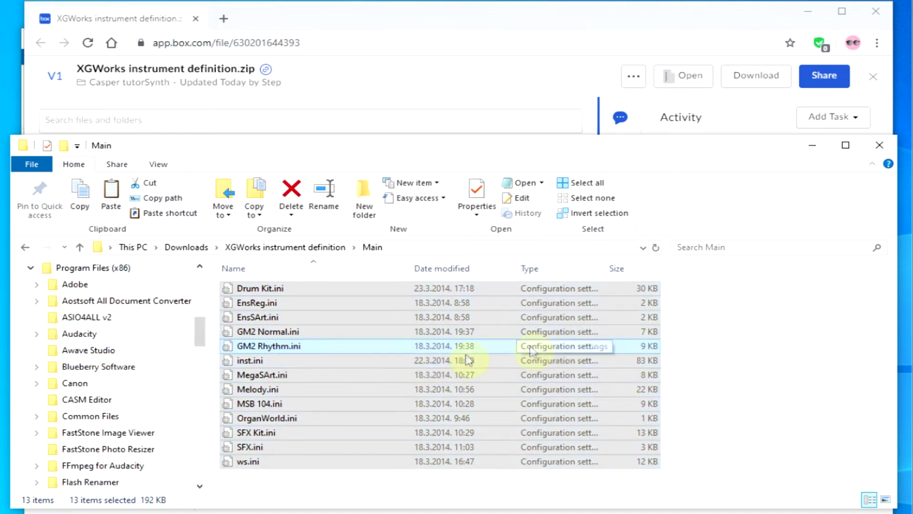
{"action": "left_click", "coordinate": [88, 269]}
{"action": "scroll", "coordinate": [647, 376], "scroll_direction": "down", "scroll_amount": 8}
{"action": "scroll", "coordinate": [647, 371], "scroll_direction": "down", "scroll_amount": 10}
{"action": "left_click", "coordinate": [271, 485]}
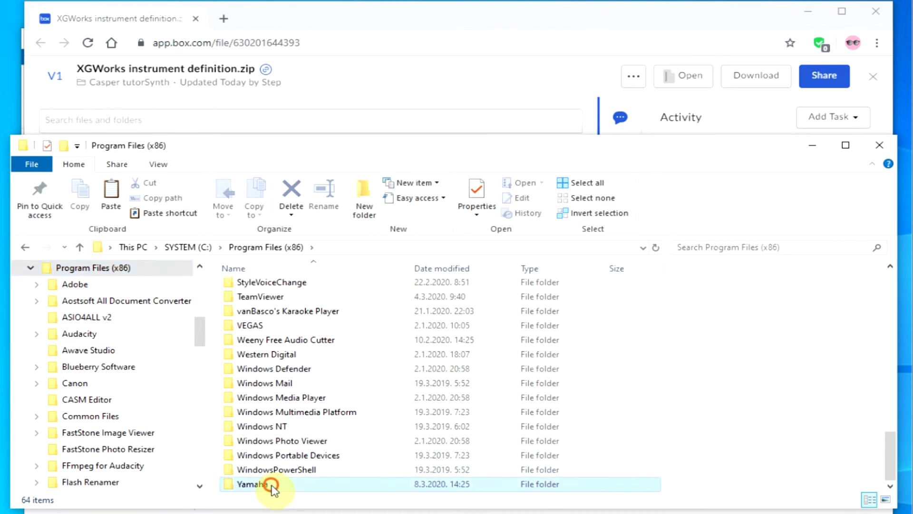
{"action": "double_click", "coordinate": [272, 485]}
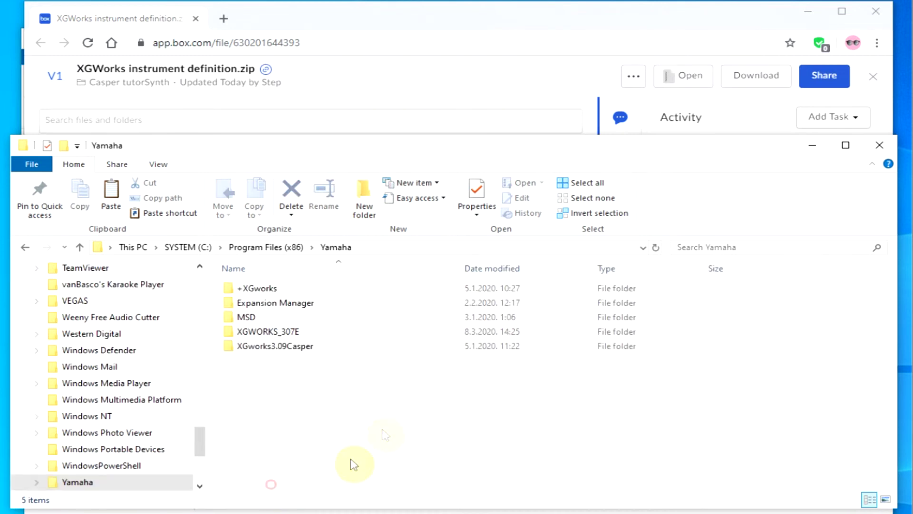
{"action": "double_click", "coordinate": [287, 332]}
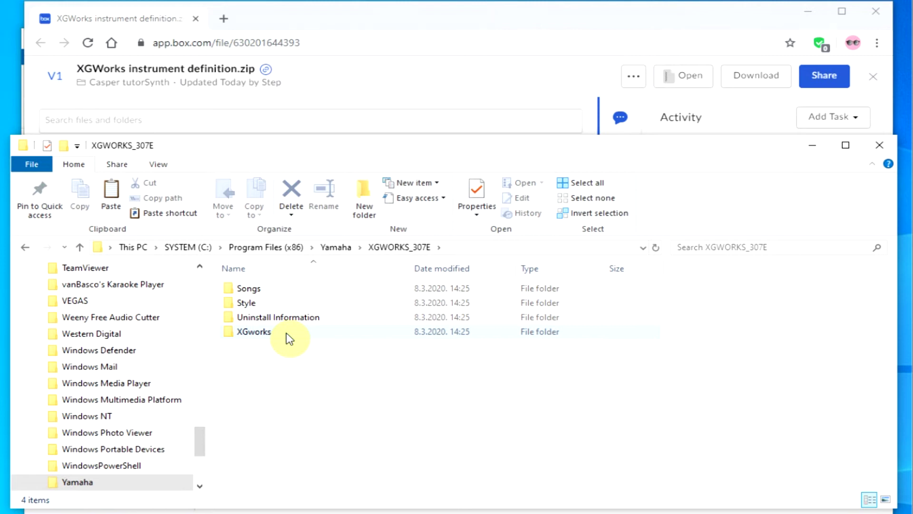
{"action": "double_click", "coordinate": [255, 332]}
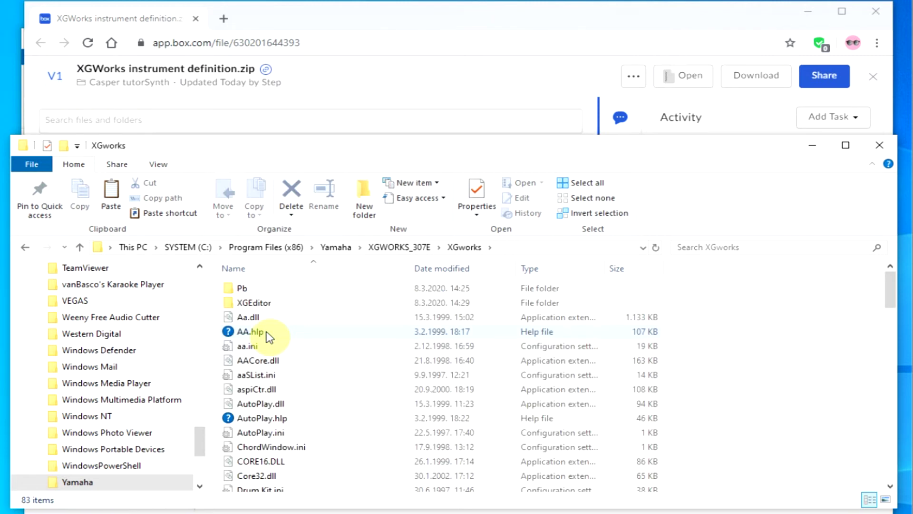
Paste the copied files into the XGworks folder, replacing files with the same names and granting administrator permission for all items.
{"action": "right_click", "coordinate": [397, 340]}
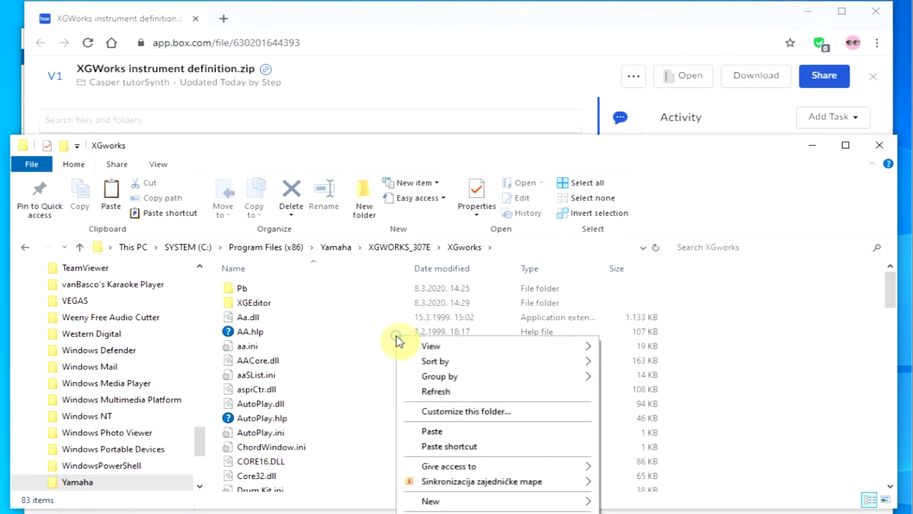
{"action": "left_click", "coordinate": [442, 432]}
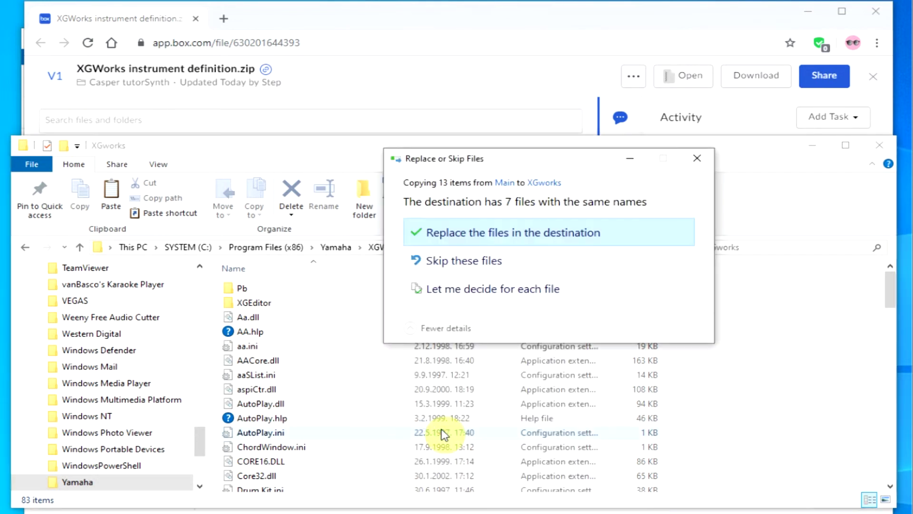
{"action": "left_click", "coordinate": [483, 233]}
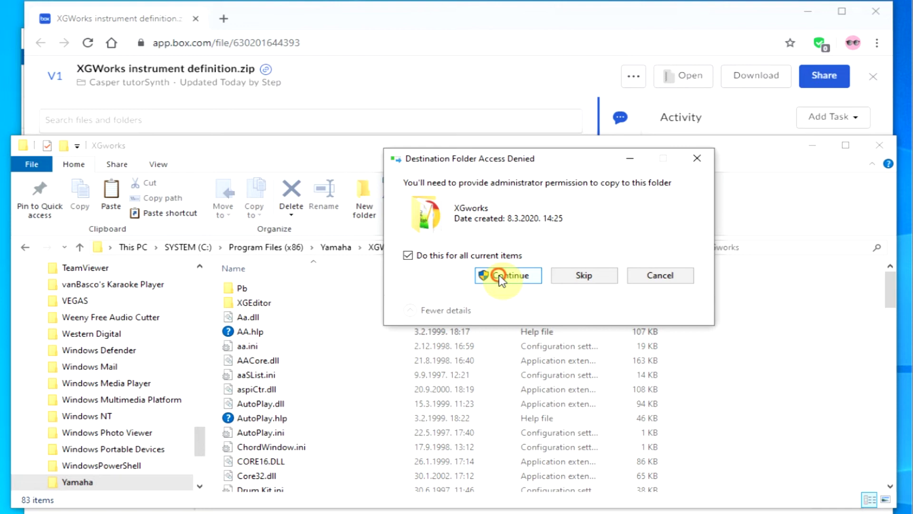
{"action": "left_click", "coordinate": [499, 276]}
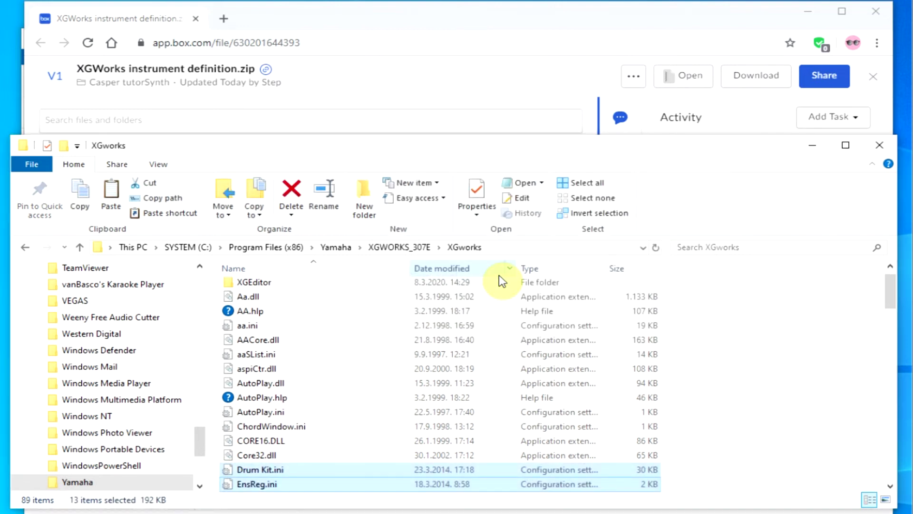
Minimize the open File Explorer and browser windows and launch XGworks from the desktop.
{"action": "left_click", "coordinate": [814, 149]}
{"action": "left_click", "coordinate": [807, 13]}
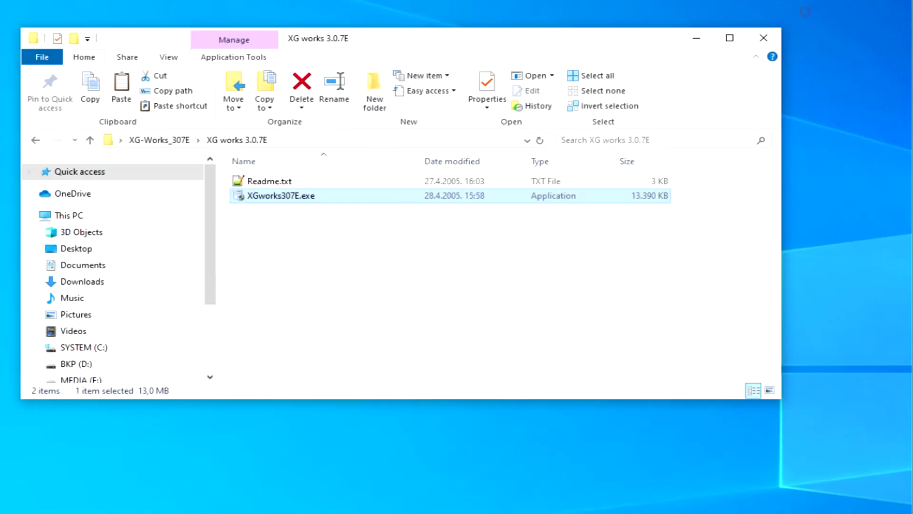
{"action": "left_click", "coordinate": [696, 38]}
{"action": "left_click_drag", "start_coordinate": [464, 238], "coordinate": [470, 278]}
{"action": "double_click", "coordinate": [470, 278]}
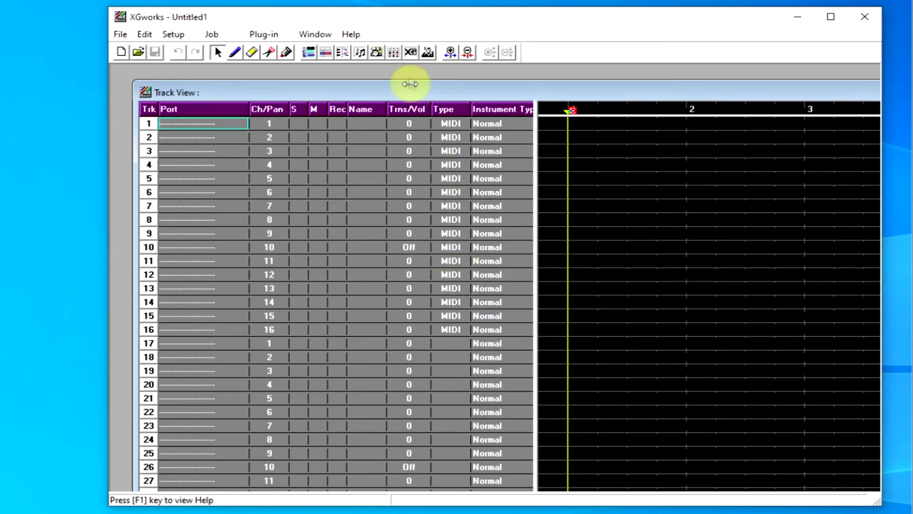
Open the XG Editor with its Model Setup Dialog, collapse the MU Series group and expand the Portatone group.
{"action": "left_click", "coordinate": [411, 52]}
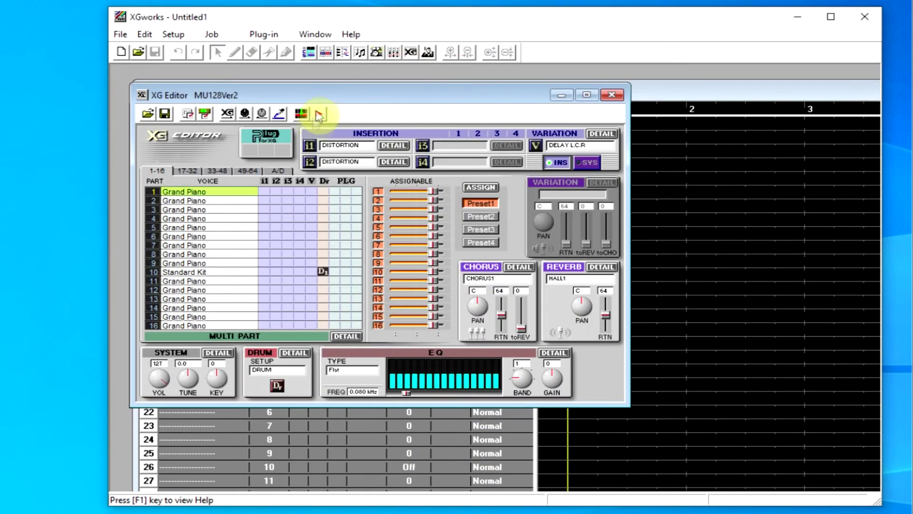
{"action": "left_click", "coordinate": [205, 114]}
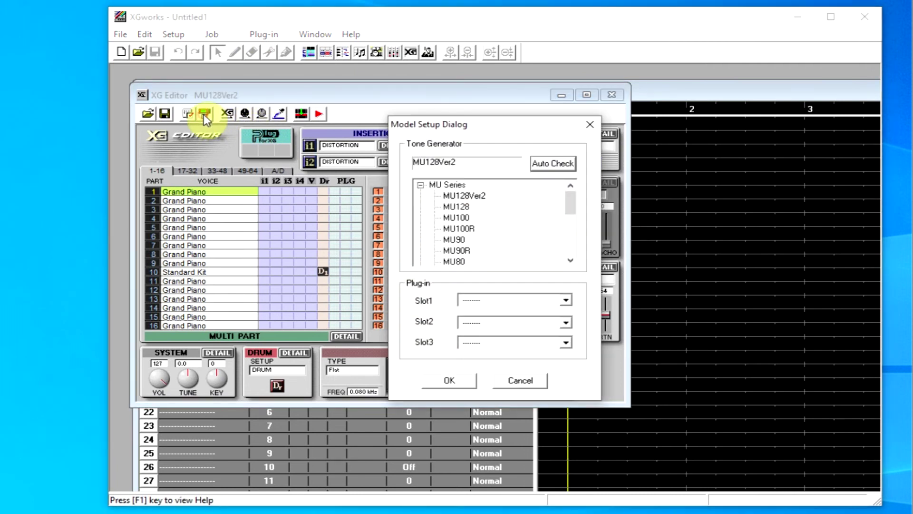
{"action": "left_click", "coordinate": [422, 188]}
{"action": "scroll", "coordinate": [421, 190], "scroll_direction": "down", "scroll_amount": 1}
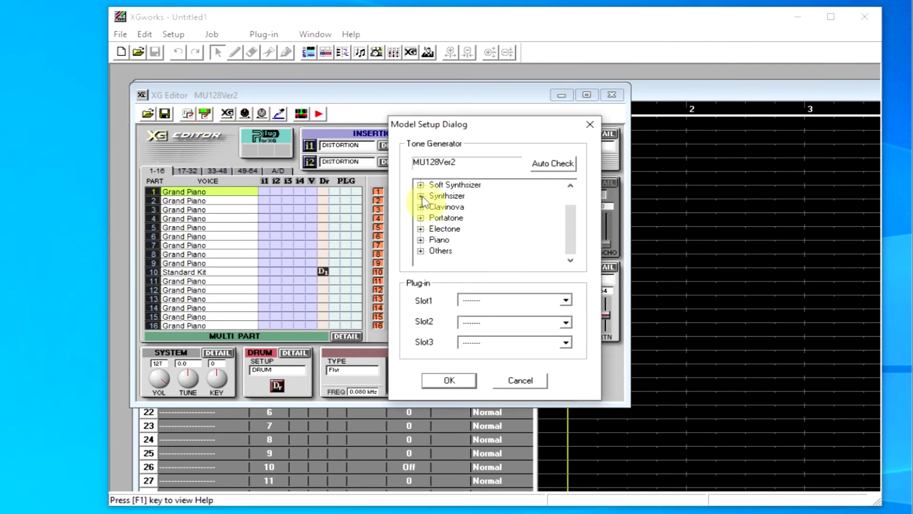
{"action": "left_click", "coordinate": [422, 216]}
Set the XG Editor's tone generator to the Portatone model Tyros5 and apply the model setup.
{"action": "left_click", "coordinate": [464, 196]}
{"action": "left_click", "coordinate": [462, 209]}
{"action": "left_click", "coordinate": [466, 239]}
{"action": "scroll", "coordinate": [508, 223], "scroll_direction": "down", "scroll_amount": 5}
{"action": "scroll", "coordinate": [511, 228], "scroll_direction": "down", "scroll_amount": 1}
{"action": "scroll", "coordinate": [513, 229], "scroll_direction": "up", "scroll_amount": 7}
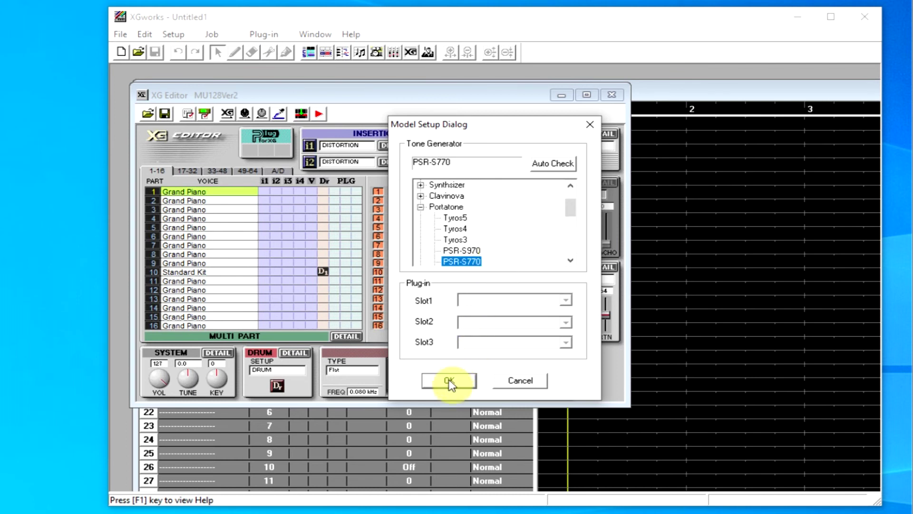
{"action": "left_click", "coordinate": [455, 219]}
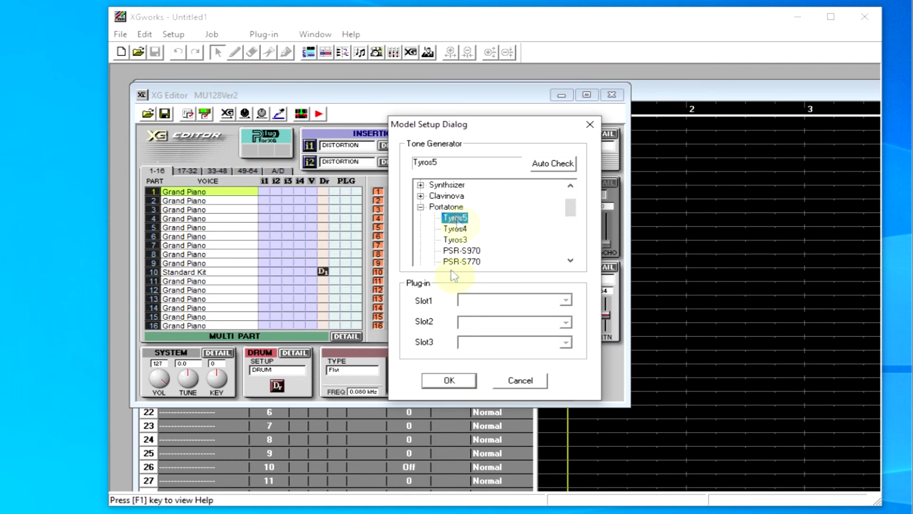
{"action": "left_click", "coordinate": [449, 380]}
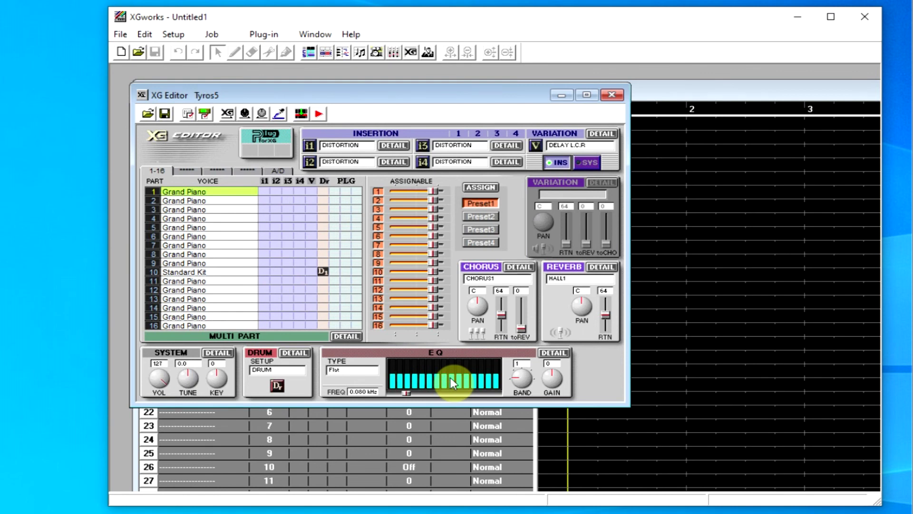